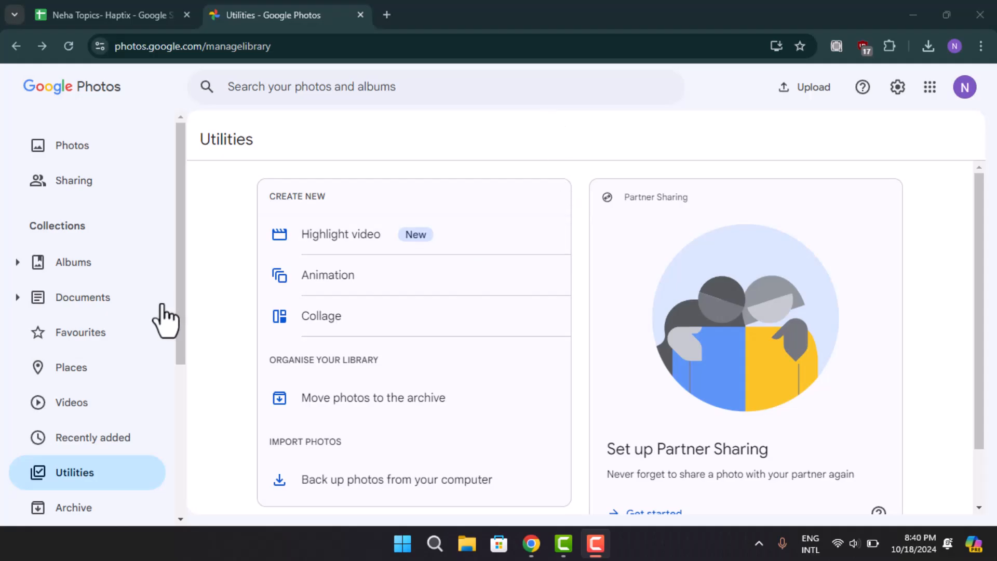
pyautogui.scroll(-3, 167, 346)
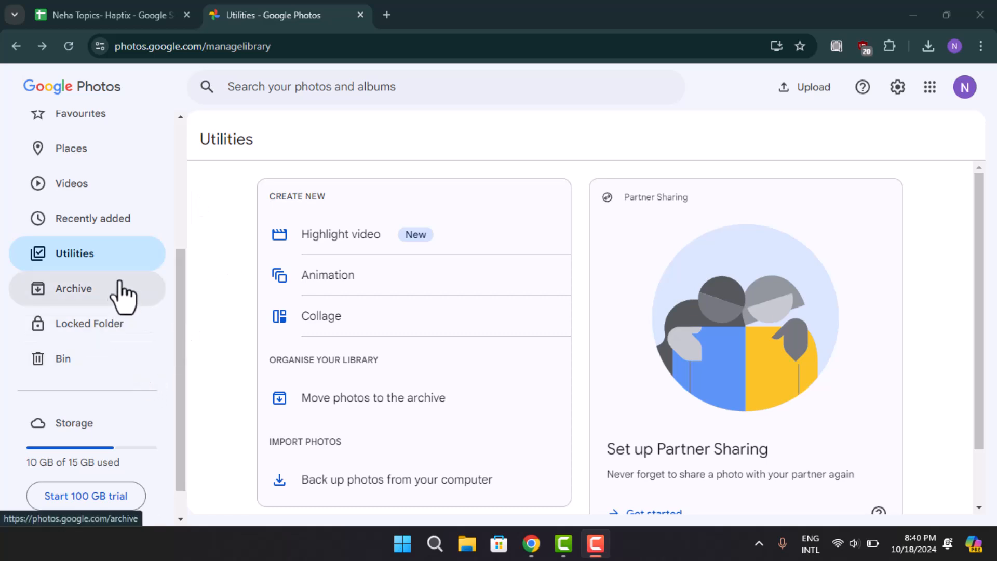
# Select the Locked Folder collection, triggering the Windows Security passkey PIN prompt.
pyautogui.click(125, 323)
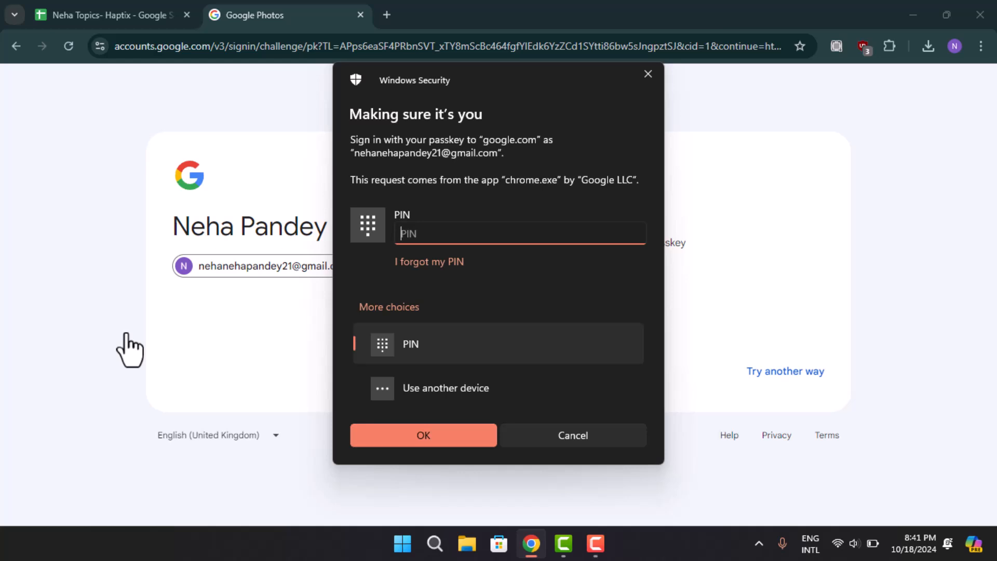
pyautogui.write('••••')
pyautogui.write('•')
# Submit the entered passkey PIN so Google begins verifying identity for the Locked Folder.
pyautogui.press('Return')
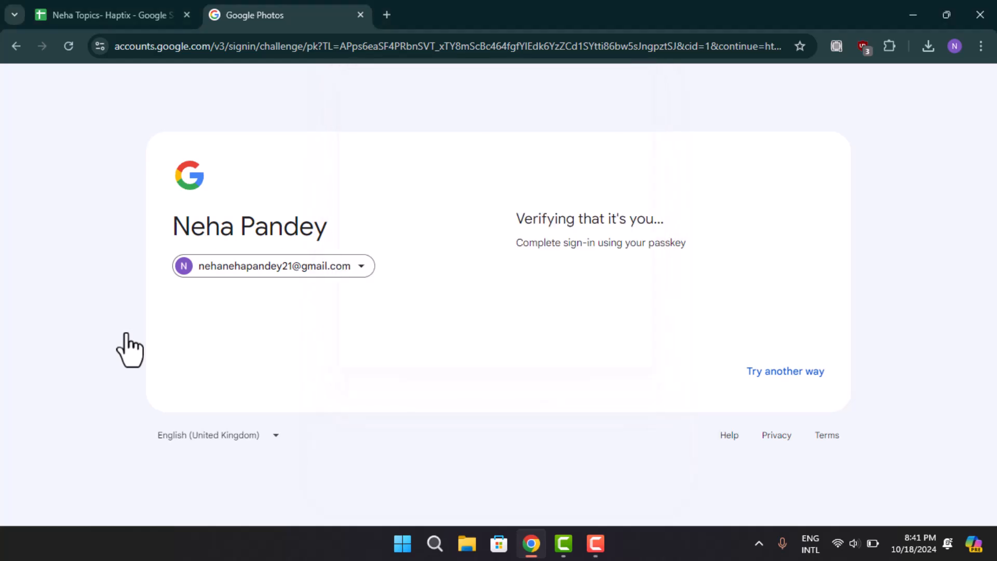